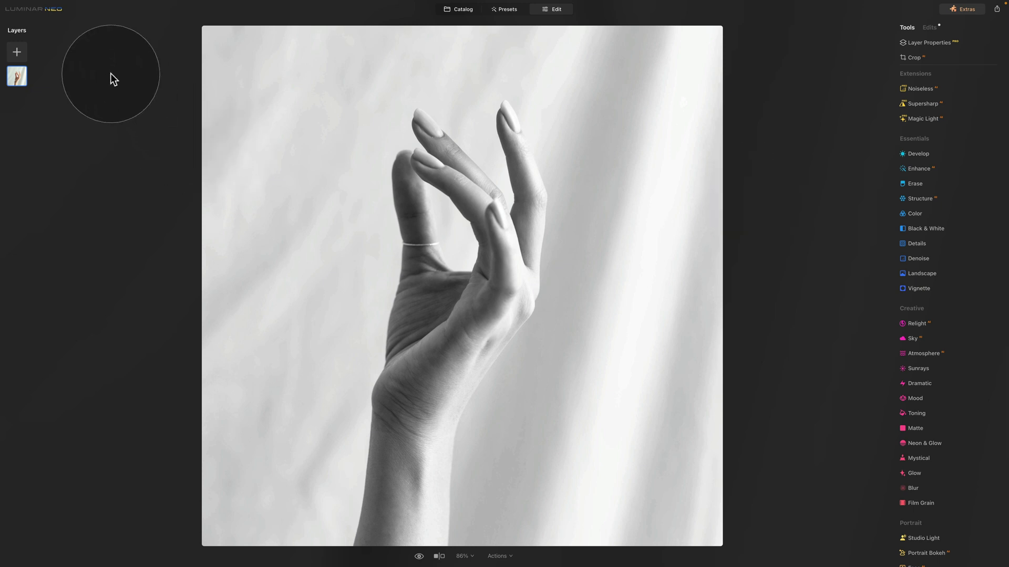
- Check the program's version information from the main menu, then close it
{"action": "left_click", "coordinate": [42, 9]}
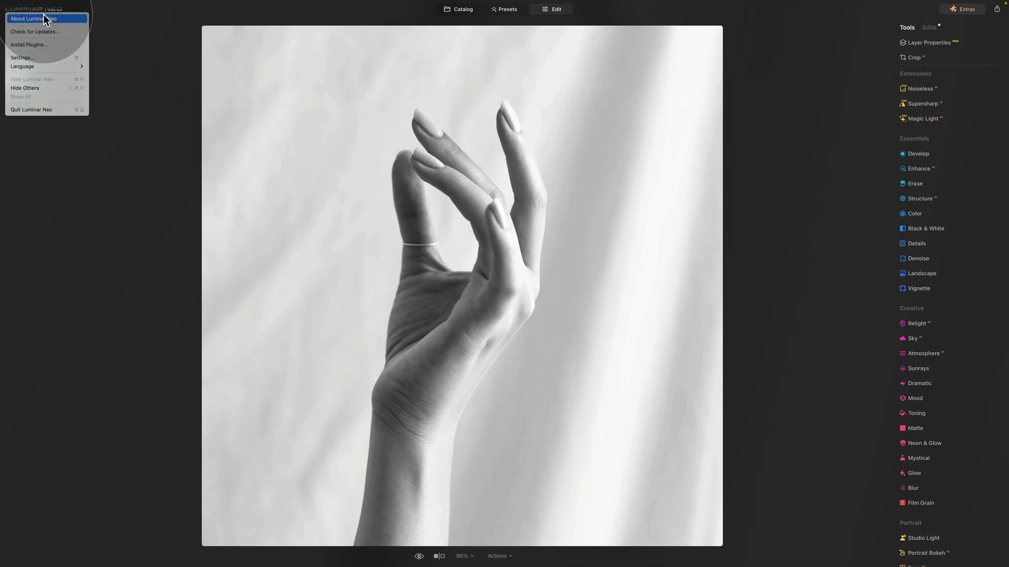
{"action": "left_click", "coordinate": [66, 19]}
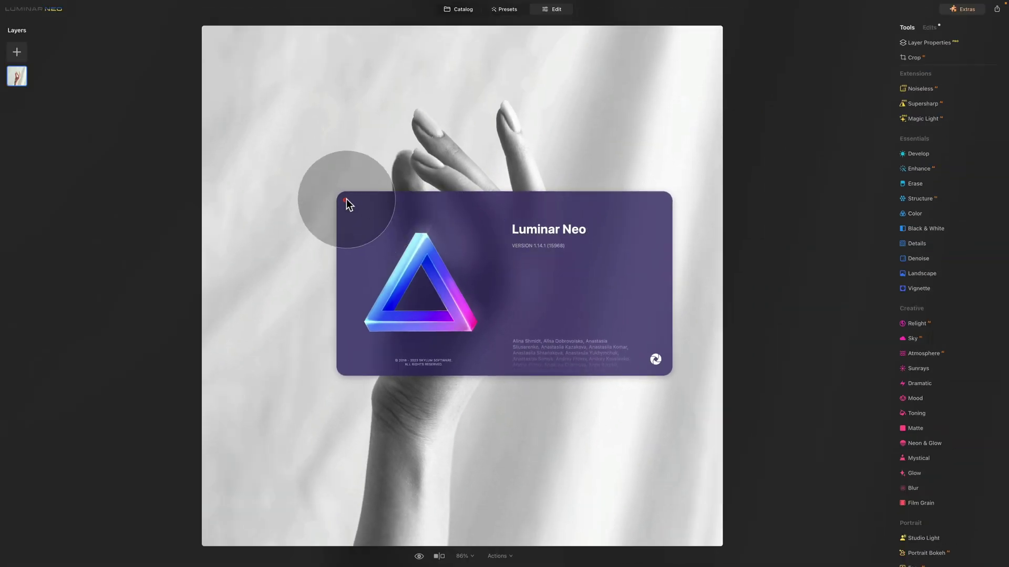
{"action": "left_click", "coordinate": [268, 159]}
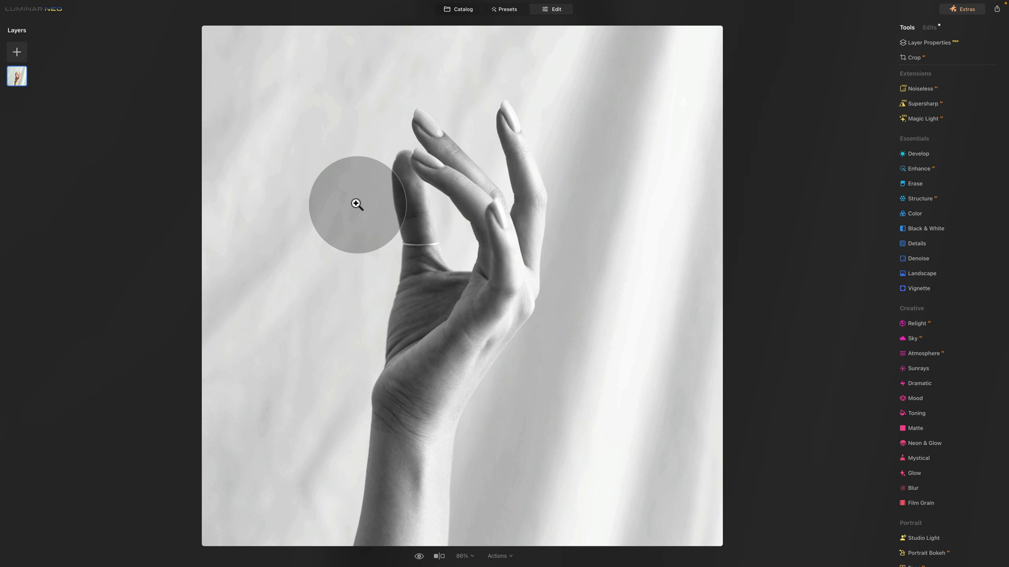
- Open Neon & Glow, preview its Glow and Masking tabs, and return to Neon
{"action": "scroll", "coordinate": [926, 231], "scroll_direction": "down", "scroll_amount": 5}
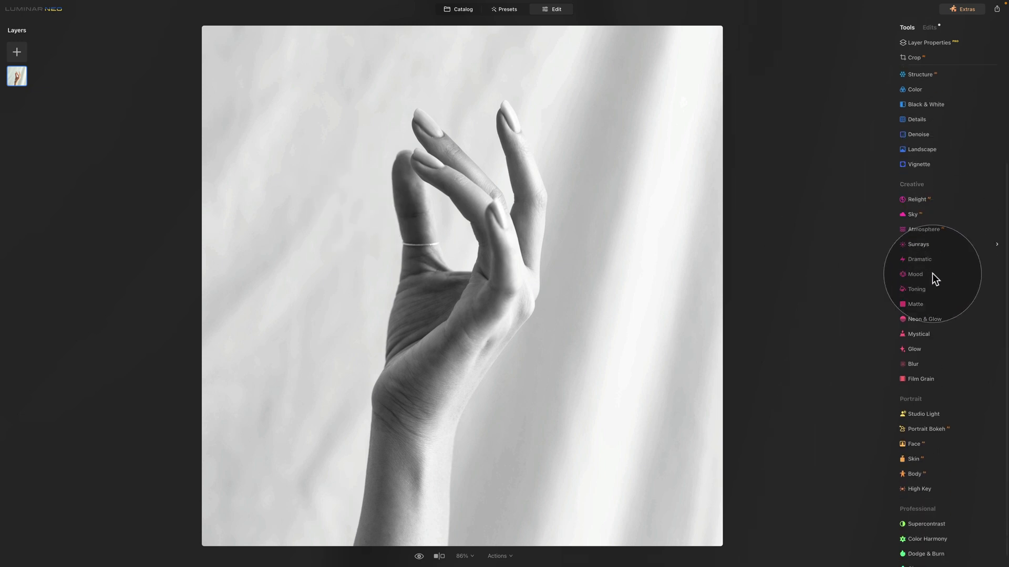
{"action": "left_click", "coordinate": [939, 319]}
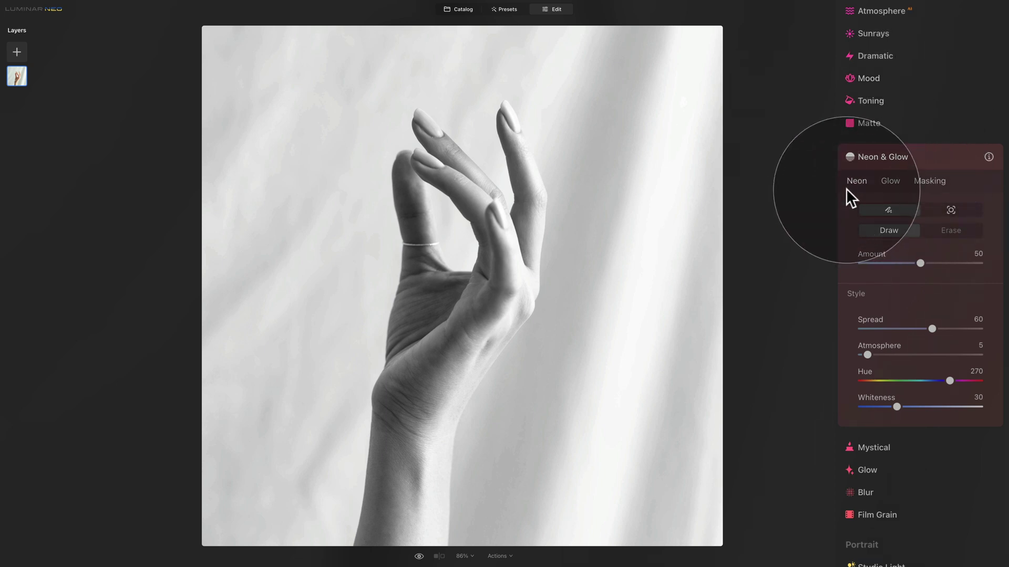
{"action": "left_click", "coordinate": [889, 182]}
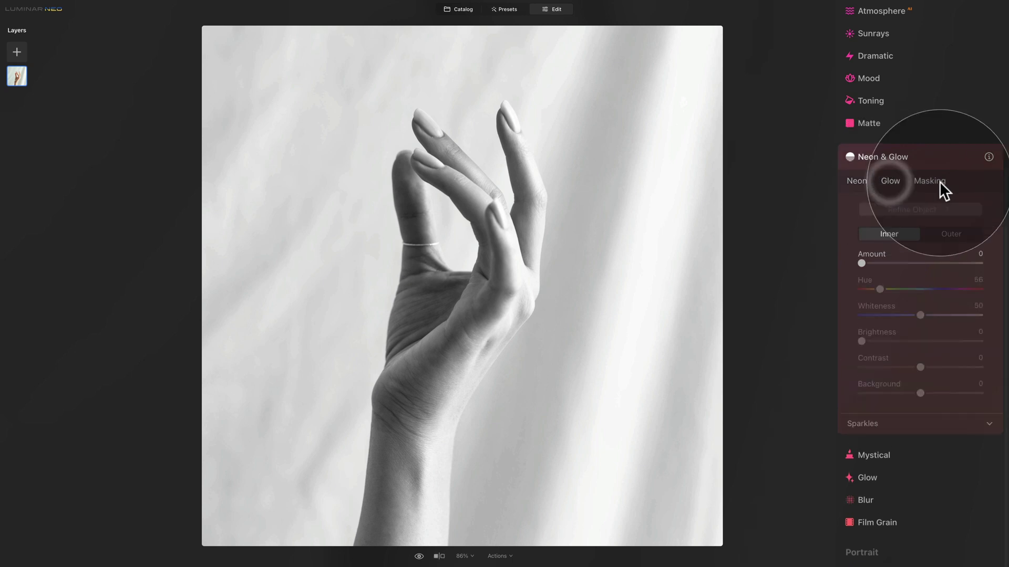
{"action": "left_click", "coordinate": [929, 182]}
{"action": "left_click", "coordinate": [856, 180]}
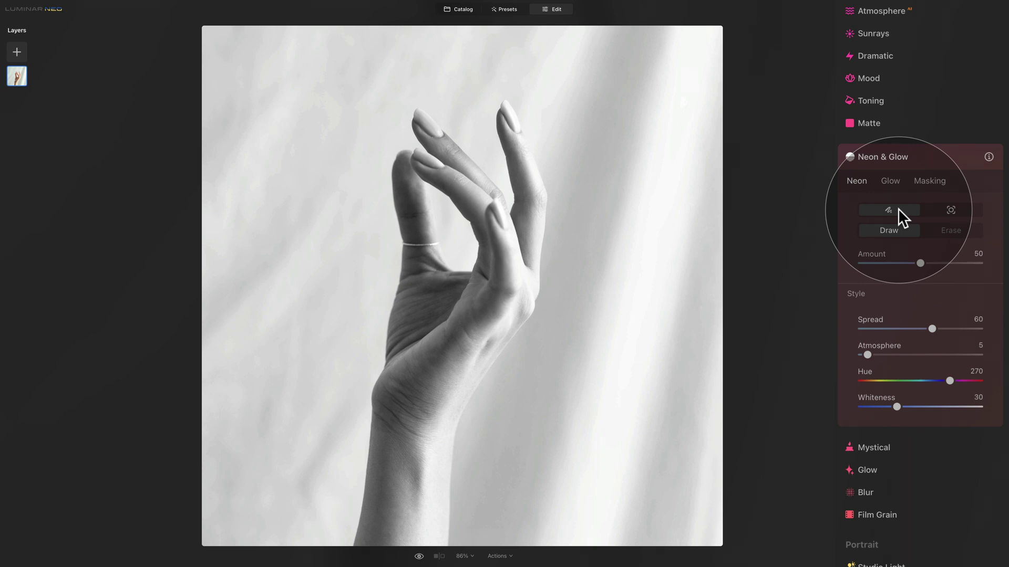
- Outline the detected hand with neon in object mode at Amount 43 and Indent 15
{"action": "left_click", "coordinate": [927, 206]}
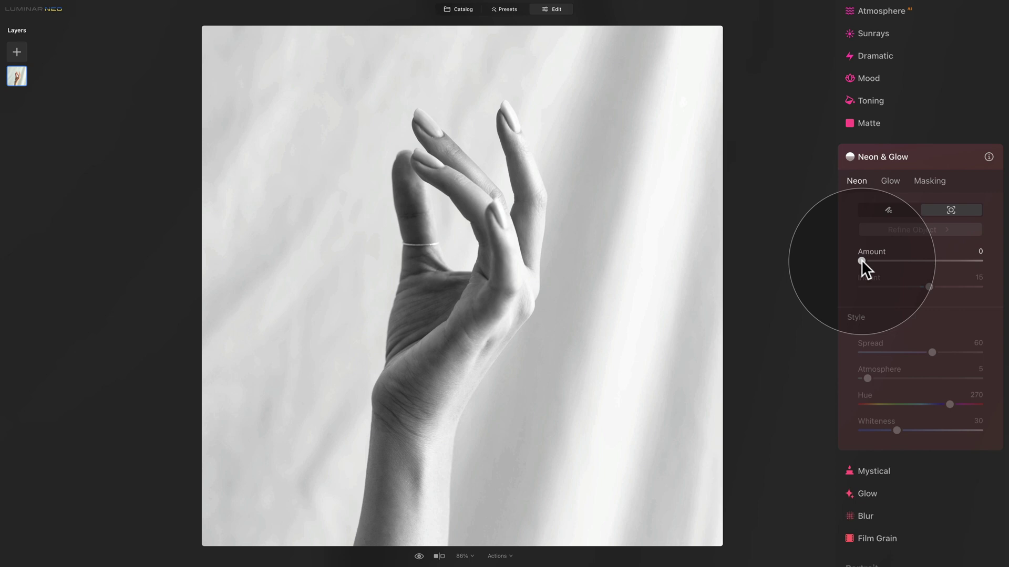
{"action": "left_click_drag", "start_coordinate": [861, 261], "coordinate": [904, 260]}
{"action": "left_click", "coordinate": [903, 261]}
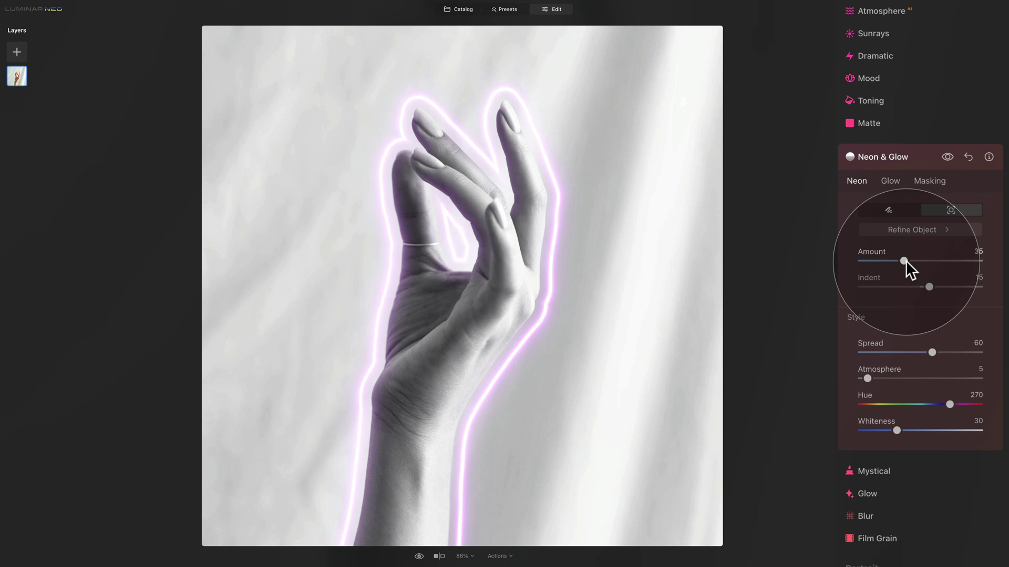
{"action": "left_click_drag", "start_coordinate": [905, 262], "coordinate": [928, 284]}
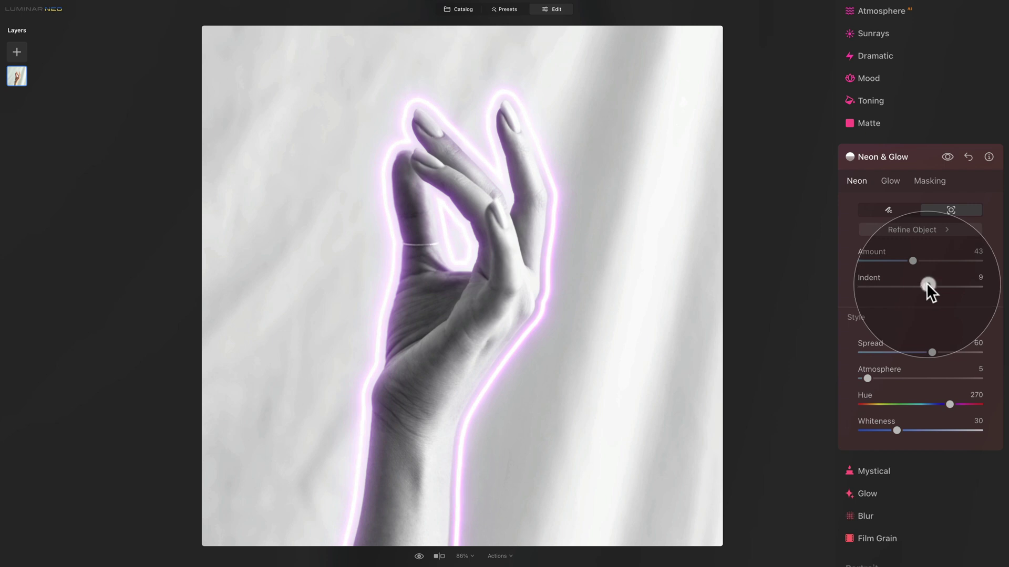
{"action": "double_click", "coordinate": [875, 279]}
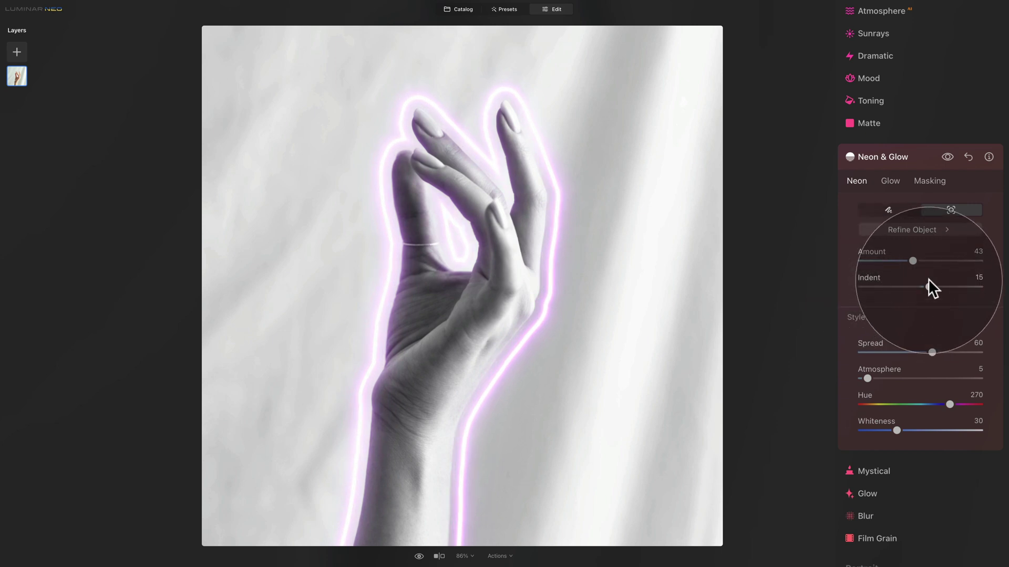
{"action": "left_click", "coordinate": [927, 230]}
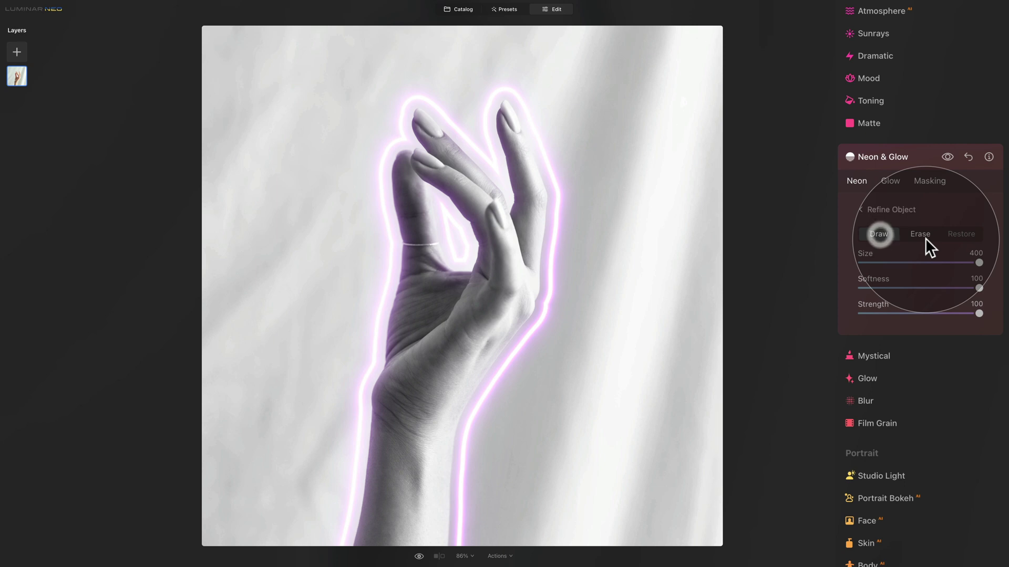
{"action": "left_click", "coordinate": [960, 235]}
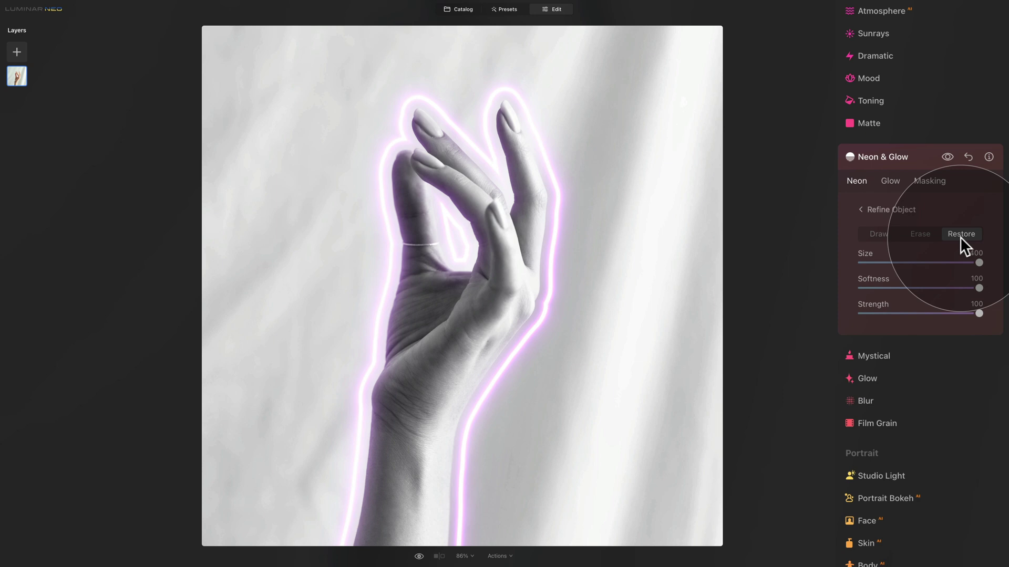
{"action": "key", "text": "slash"}
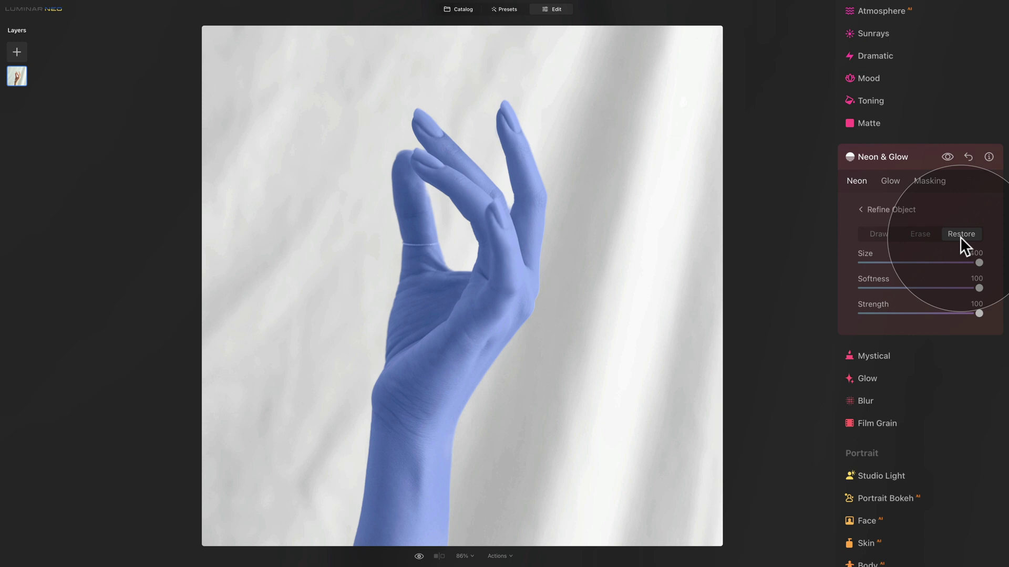
{"action": "key", "text": "slash"}
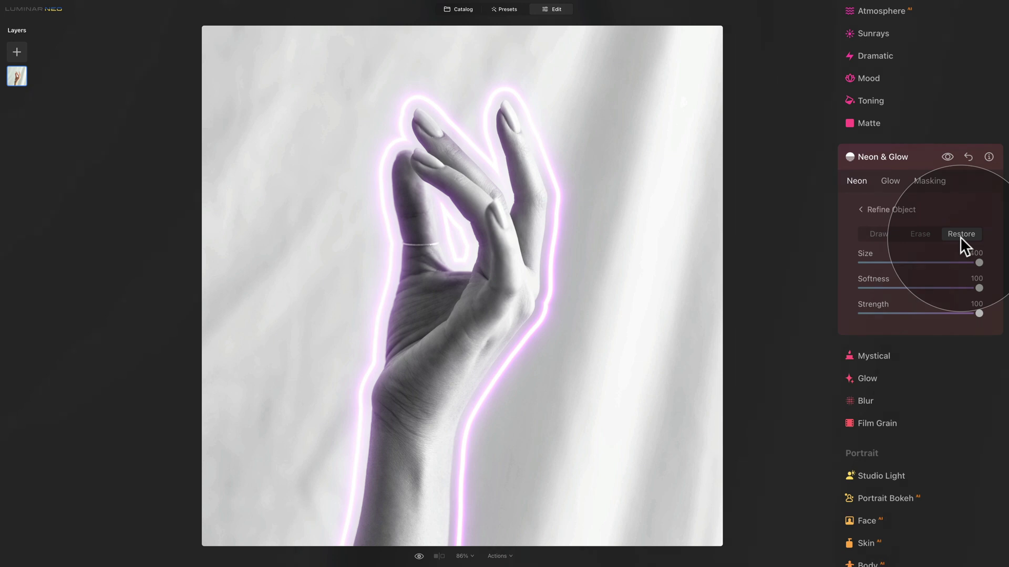
{"action": "left_click", "coordinate": [861, 210]}
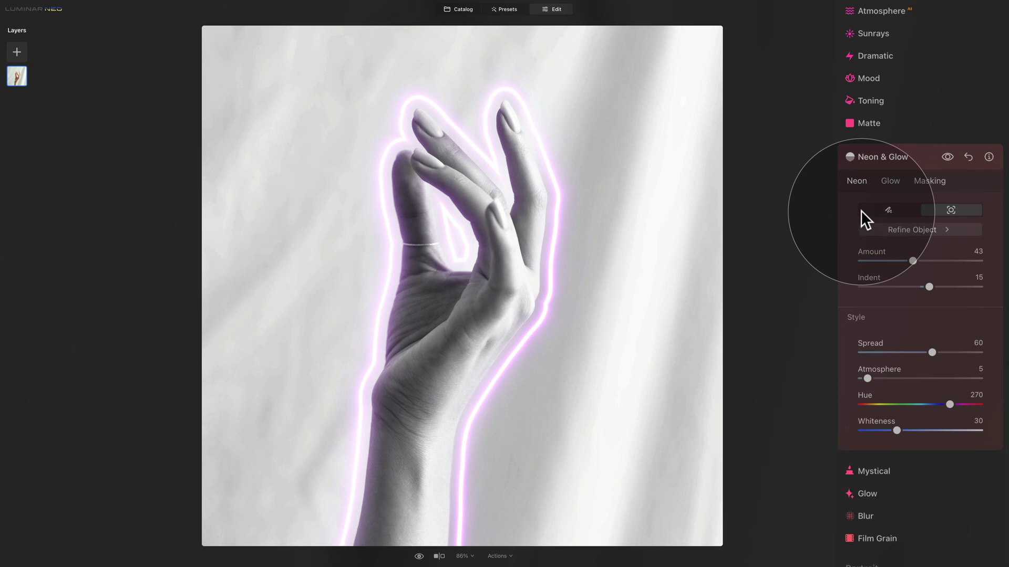
- Switch neon to hand-drawn strokes and paint a zigzag plus two vertical lines
{"action": "left_click", "coordinate": [894, 207]}
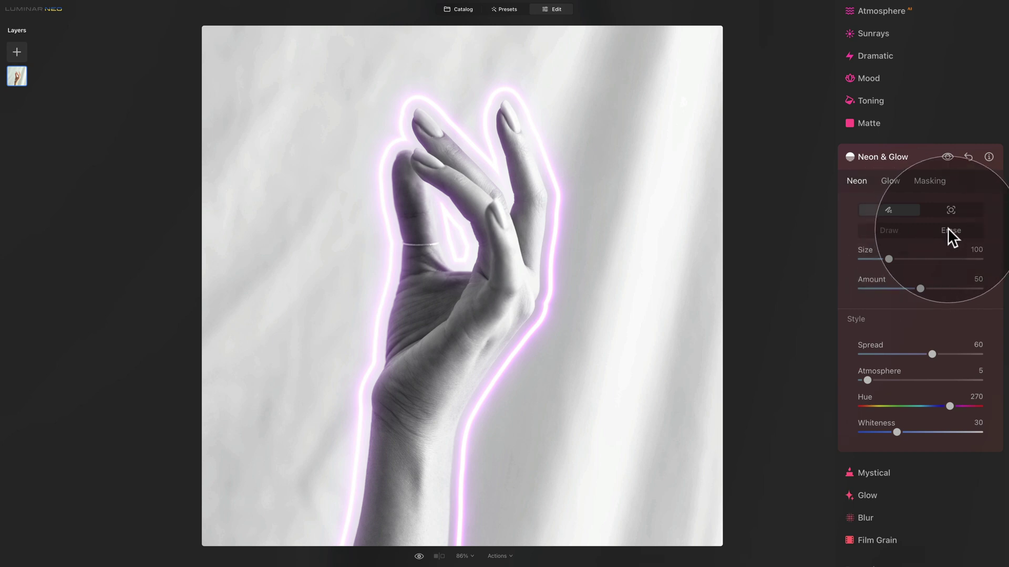
{"action": "left_click", "coordinate": [893, 231]}
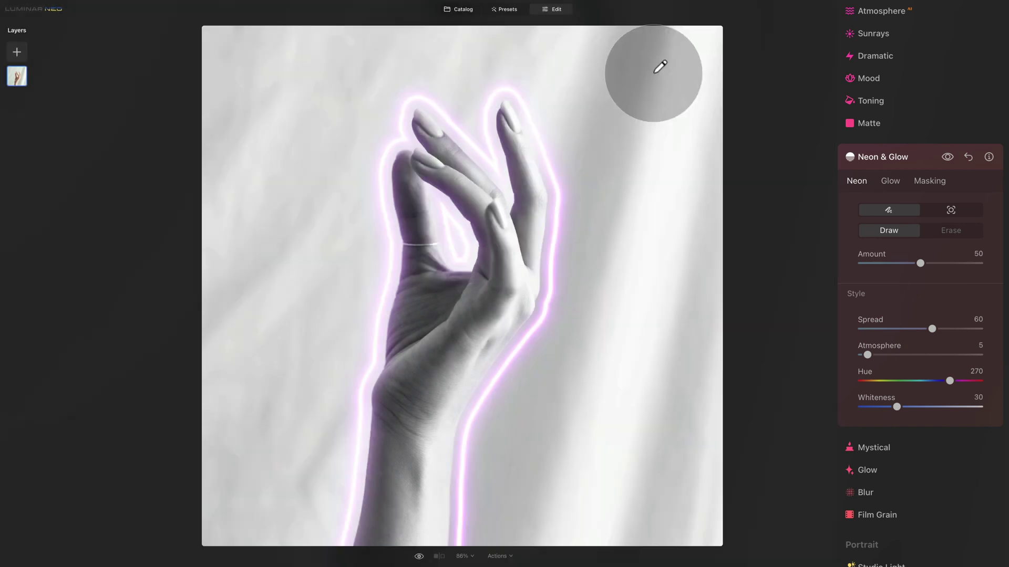
{"action": "mouse_move", "coordinate": [654, 74]}
{"action": "left_mouse_down"}
{"action": "mouse_move", "coordinate": [624, 191]}
{"action": "mouse_move", "coordinate": [633, 244]}
{"action": "mouse_move", "coordinate": [653, 243]}
{"action": "left_mouse_up"}
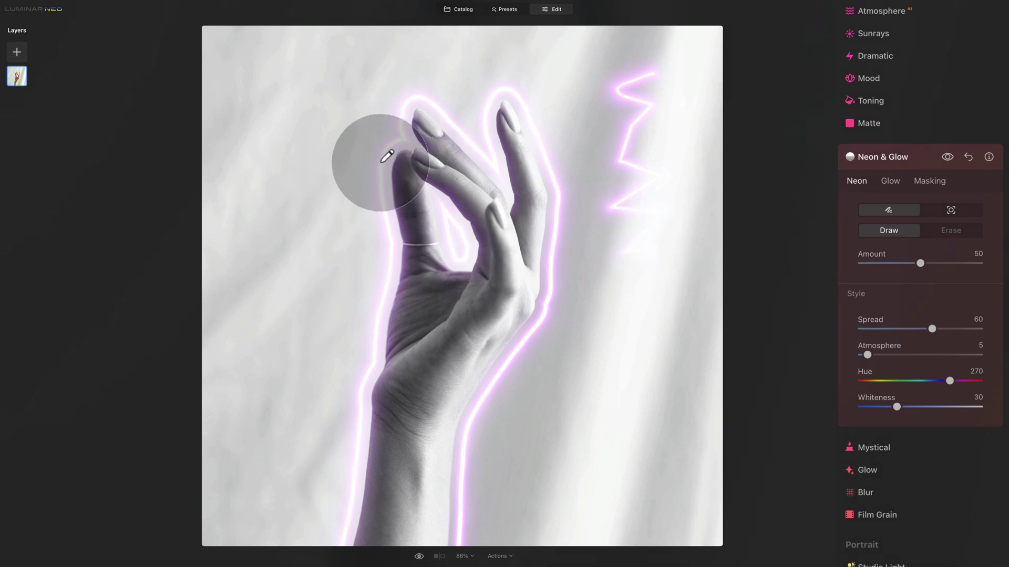
{"action": "left_click", "coordinate": [301, 70]}
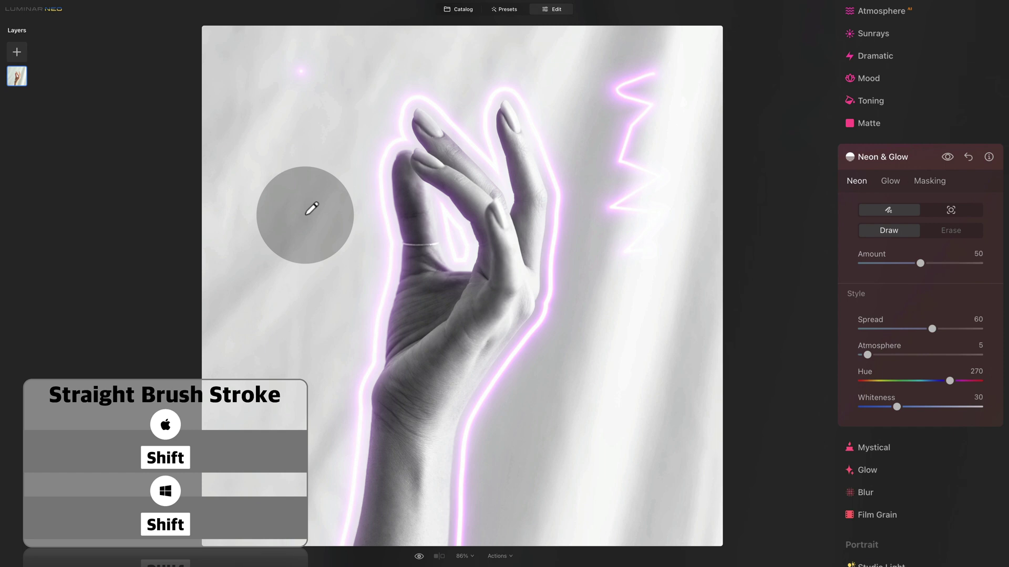
{"action": "left_click", "coordinate": [305, 215], "text": "shift"}
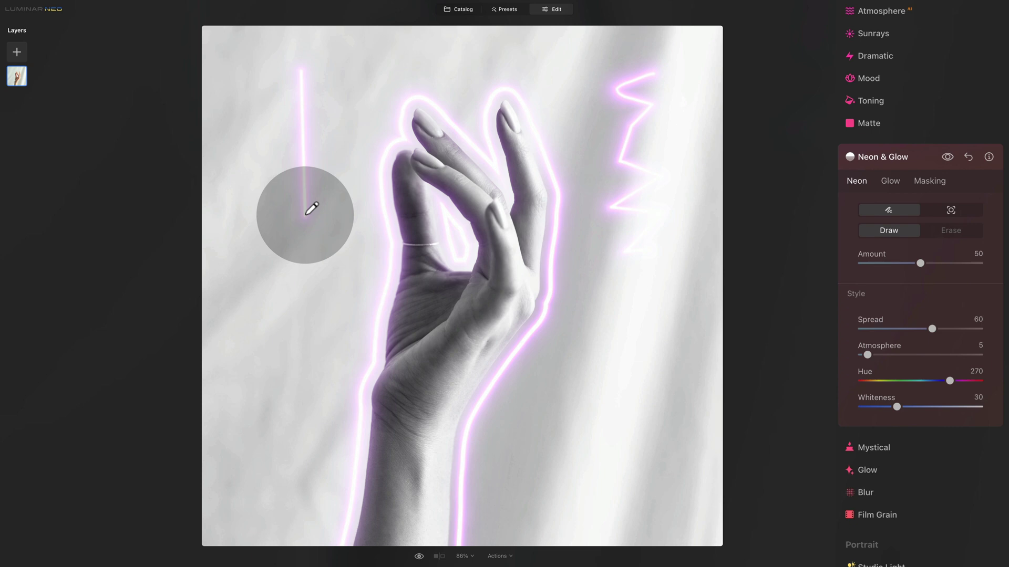
{"action": "left_click", "coordinate": [352, 79]}
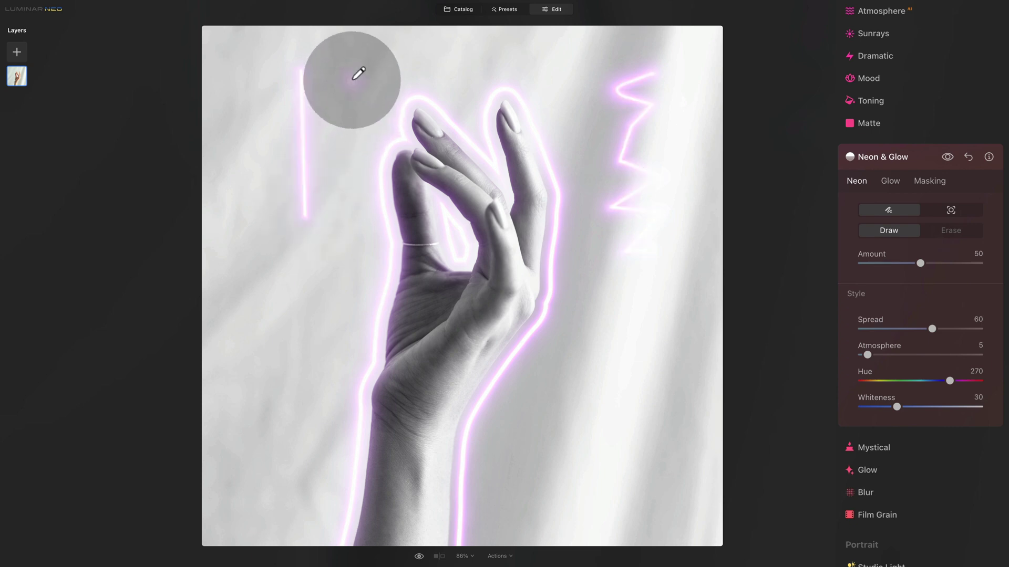
{"action": "left_click", "coordinate": [353, 168], "text": "shift"}
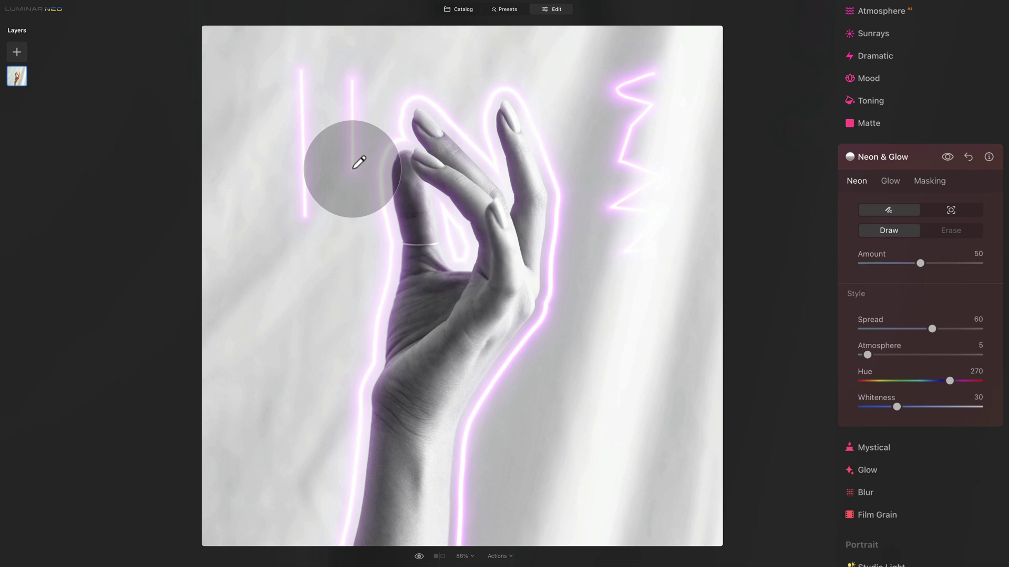
- Raise Neon Amount to 51, then erase the upper-right zigzag with a larger Erase brush
{"action": "mouse_move", "coordinate": [919, 262]}
{"action": "left_mouse_down"}
{"action": "mouse_move", "coordinate": [945, 266]}
{"action": "mouse_move", "coordinate": [929, 266]}
{"action": "left_mouse_up"}
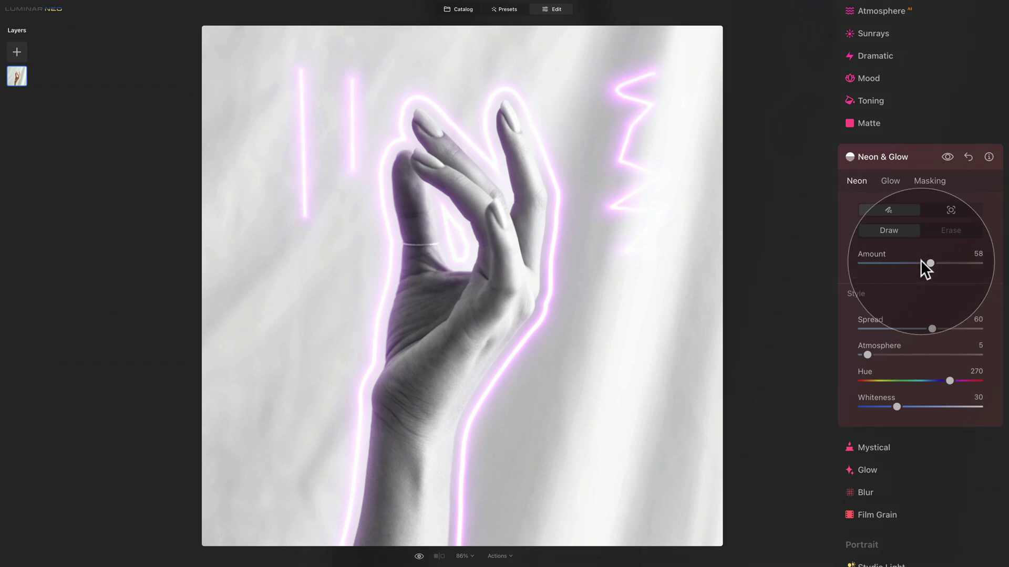
{"action": "left_click", "coordinate": [954, 233]}
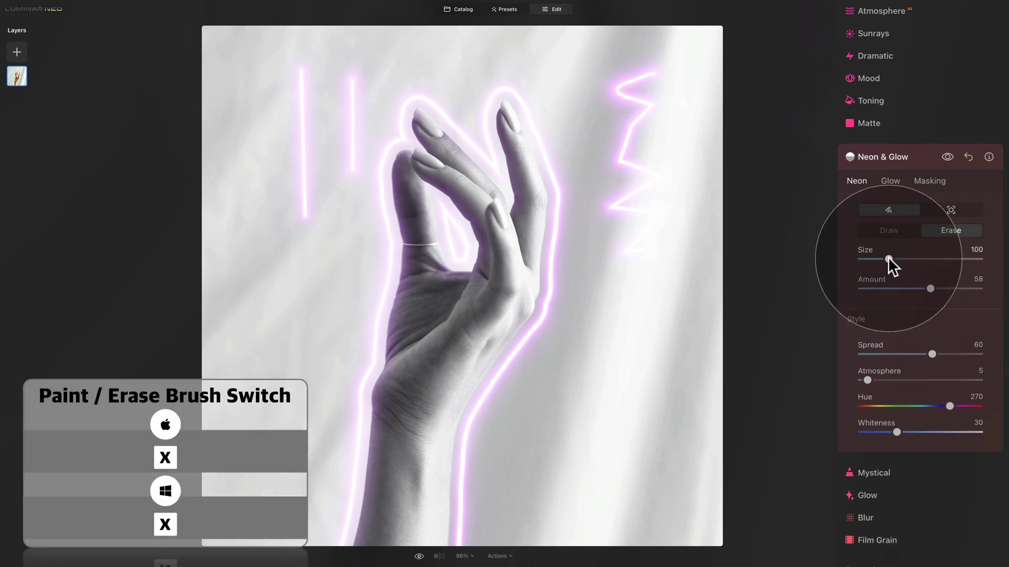
{"action": "mouse_move", "coordinate": [888, 258]}
{"action": "left_mouse_down"}
{"action": "mouse_move", "coordinate": [929, 258]}
{"action": "mouse_move", "coordinate": [919, 259]}
{"action": "left_mouse_up"}
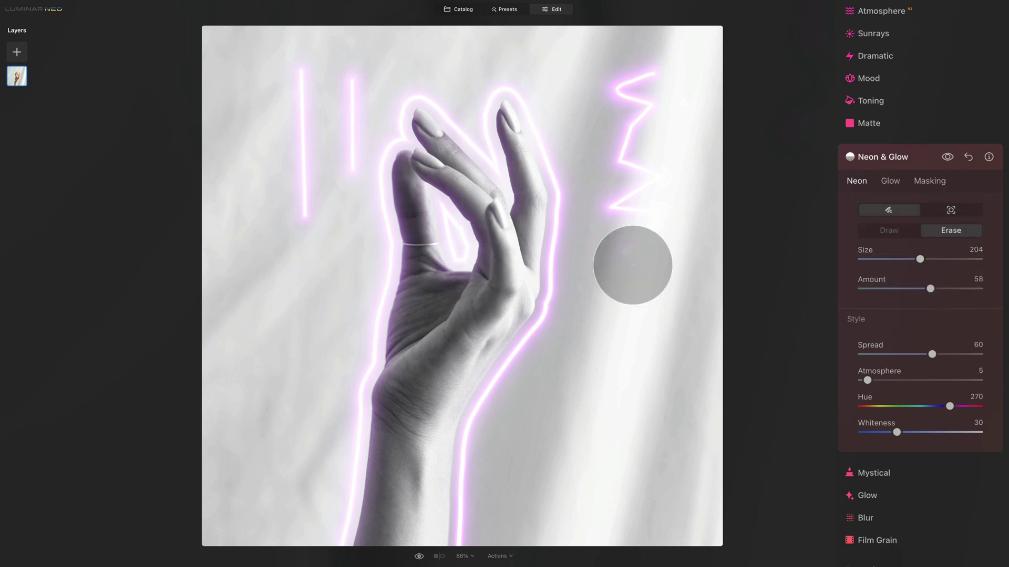
{"action": "mouse_move", "coordinate": [642, 243]}
{"action": "left_mouse_down"}
{"action": "mouse_move", "coordinate": [626, 194]}
{"action": "mouse_move", "coordinate": [636, 93]}
{"action": "mouse_move", "coordinate": [629, 226]}
{"action": "mouse_move", "coordinate": [608, 117]}
{"action": "mouse_move", "coordinate": [625, 227]}
{"action": "left_mouse_up"}
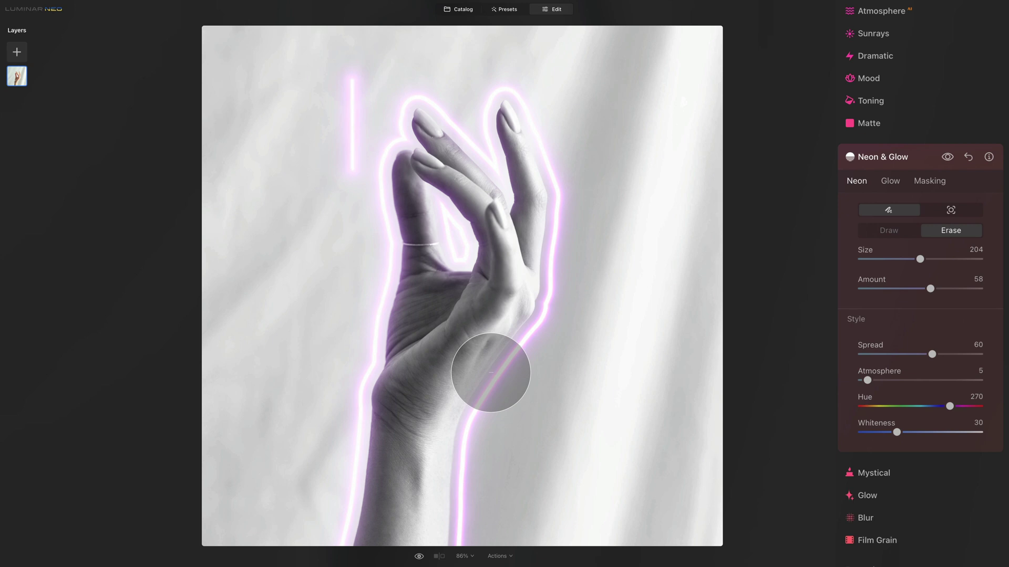
- Return the neon to object-outline mode
{"action": "left_click", "coordinate": [963, 210]}
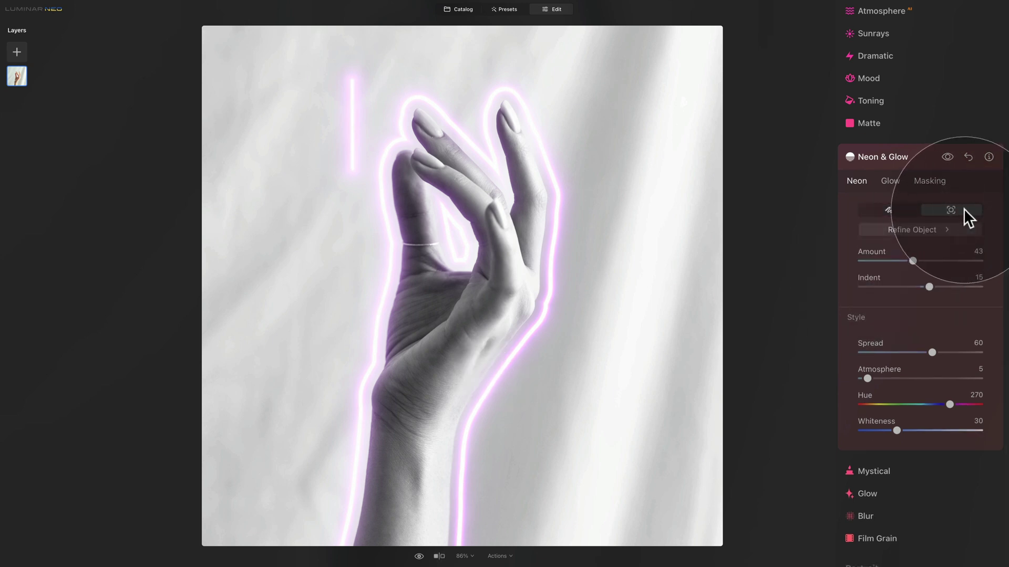
- Erase the hand from the Refine Object mask, then brush away the remaining vertical neon line
{"action": "left_click", "coordinate": [926, 230]}
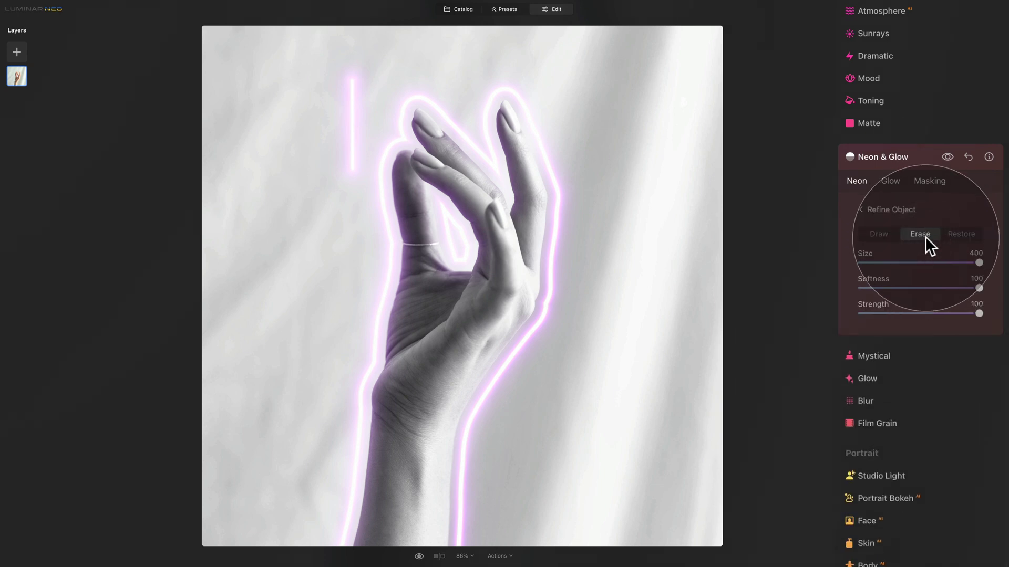
{"action": "mouse_move", "coordinate": [527, 334]}
{"action": "left_mouse_down"}
{"action": "mouse_move", "coordinate": [386, 468]}
{"action": "mouse_move", "coordinate": [382, 532]}
{"action": "mouse_move", "coordinate": [450, 353]}
{"action": "mouse_move", "coordinate": [435, 331]}
{"action": "mouse_move", "coordinate": [431, 342]}
{"action": "mouse_move", "coordinate": [439, 126]}
{"action": "mouse_move", "coordinate": [502, 114]}
{"action": "mouse_move", "coordinate": [486, 155]}
{"action": "mouse_move", "coordinate": [559, 315]}
{"action": "left_mouse_up"}
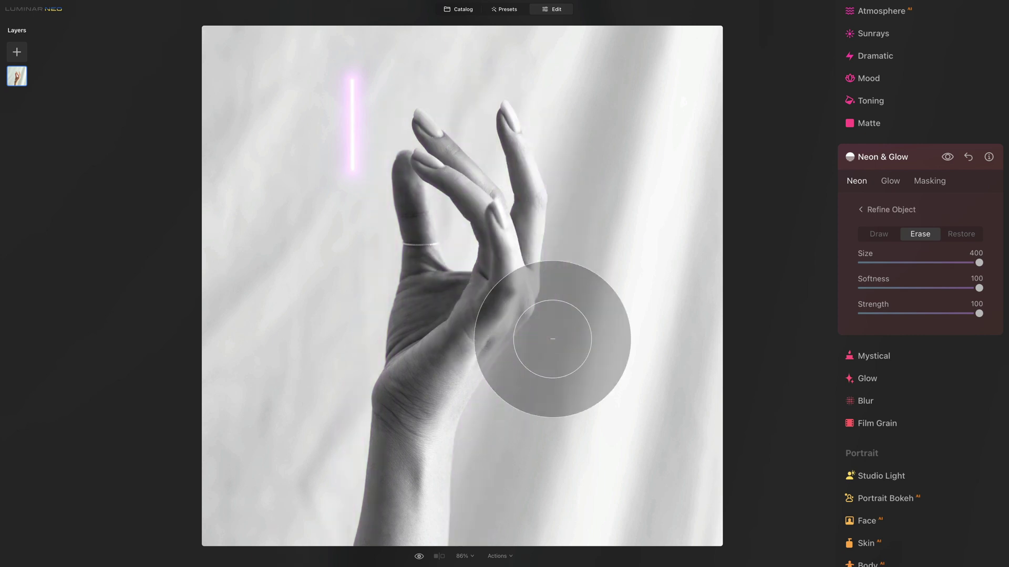
{"action": "left_click", "coordinate": [861, 208]}
{"action": "left_click", "coordinate": [884, 209]}
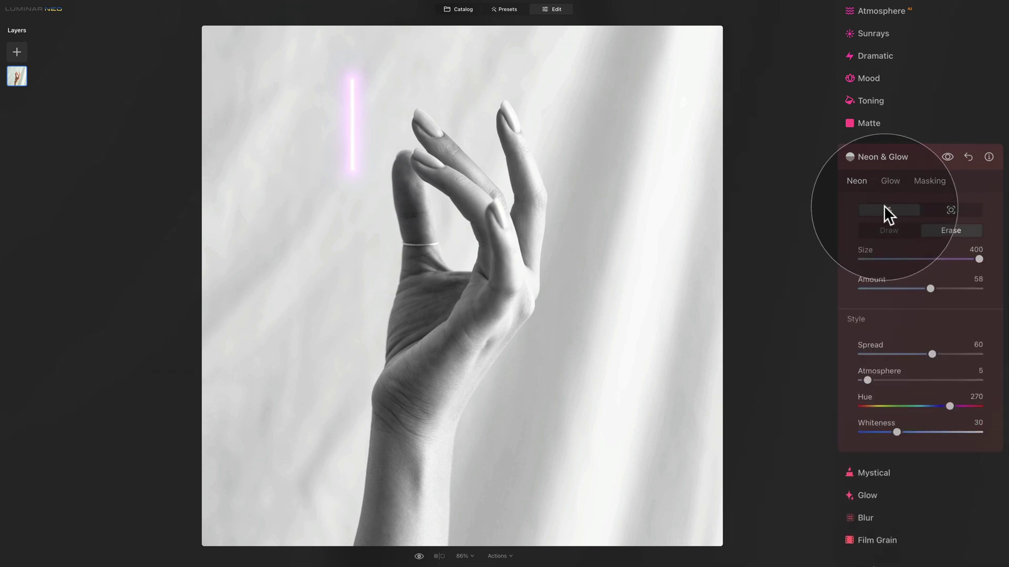
{"action": "left_click_drag", "start_coordinate": [349, 68], "coordinate": [348, 169]}
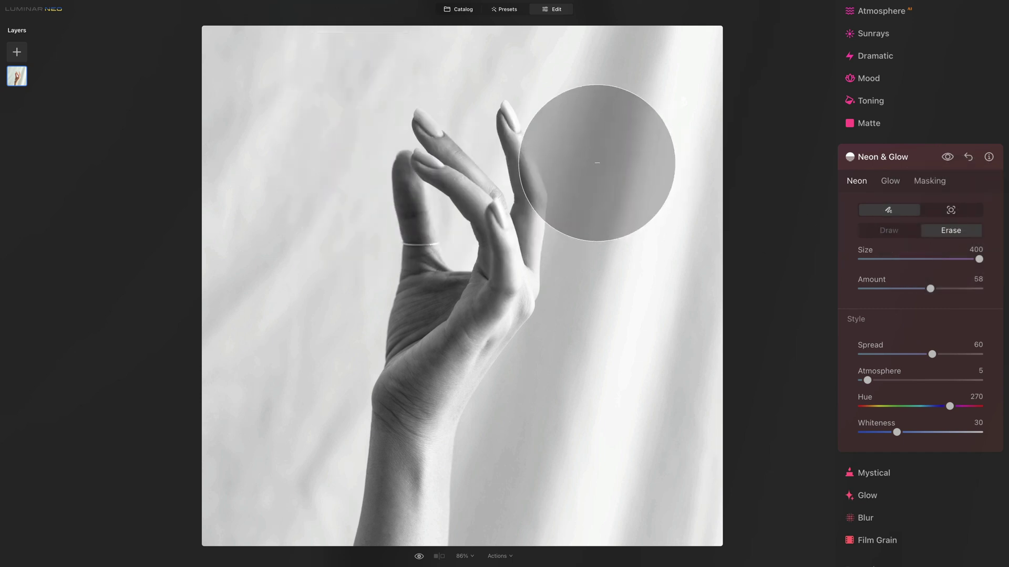
- Draw a three-edge neon triangle around the hand, closing it at the left corner
{"action": "left_click", "coordinate": [885, 231]}
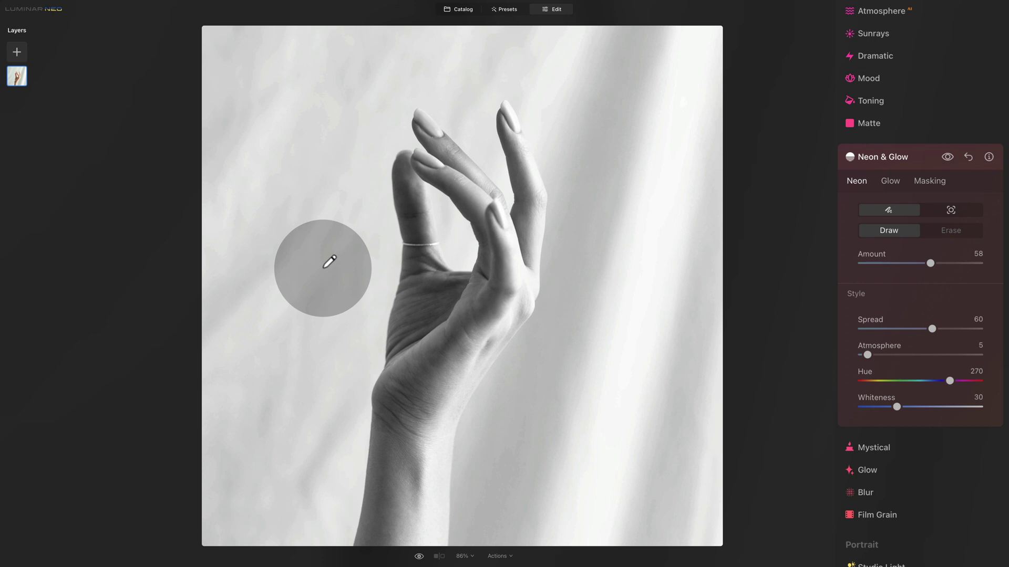
{"action": "left_click", "coordinate": [325, 267]}
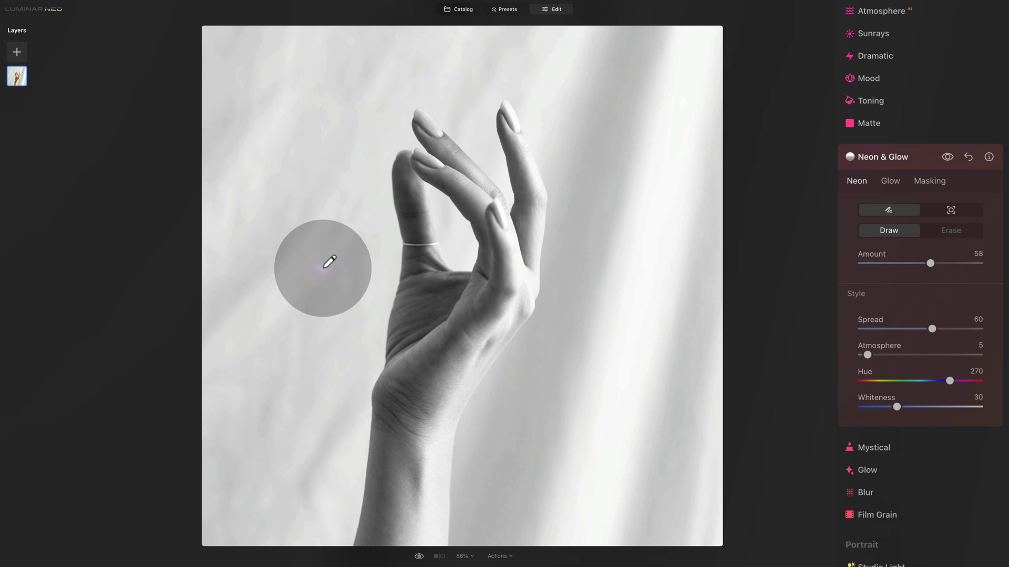
{"action": "left_click", "coordinate": [609, 174], "text": "shift"}
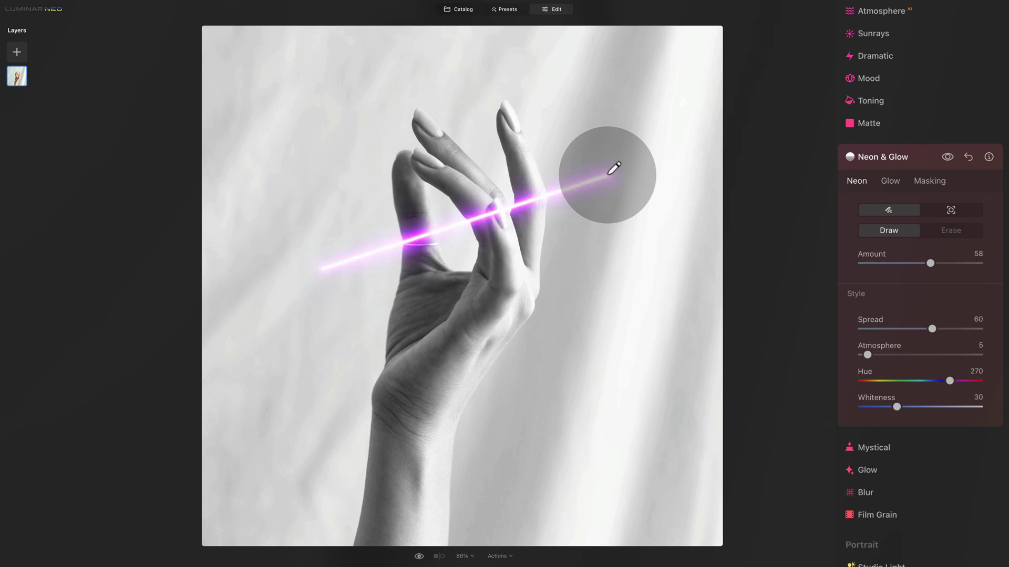
{"action": "left_click", "coordinate": [563, 408], "text": "shift"}
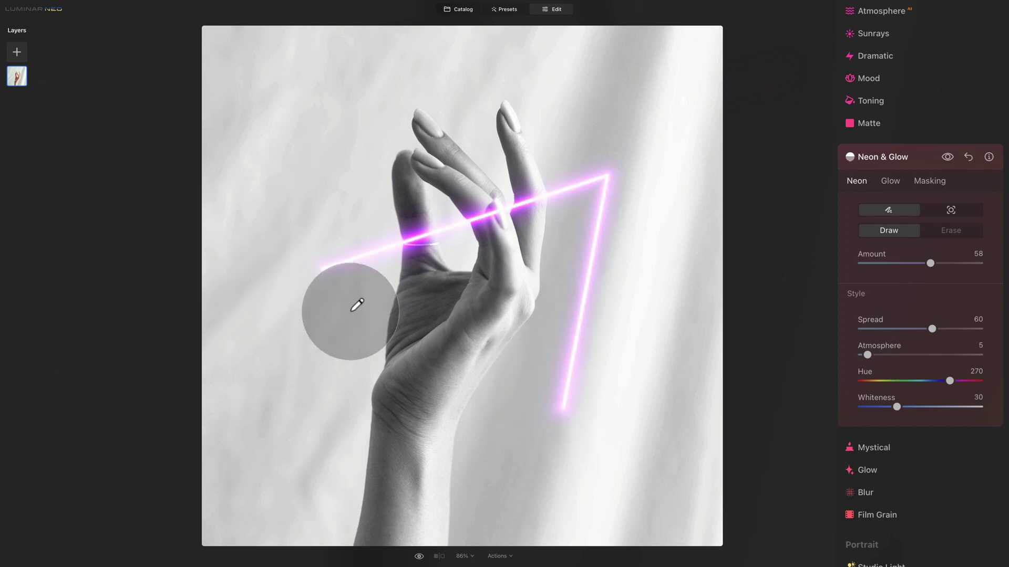
{"action": "left_click", "coordinate": [324, 267], "text": "shift"}
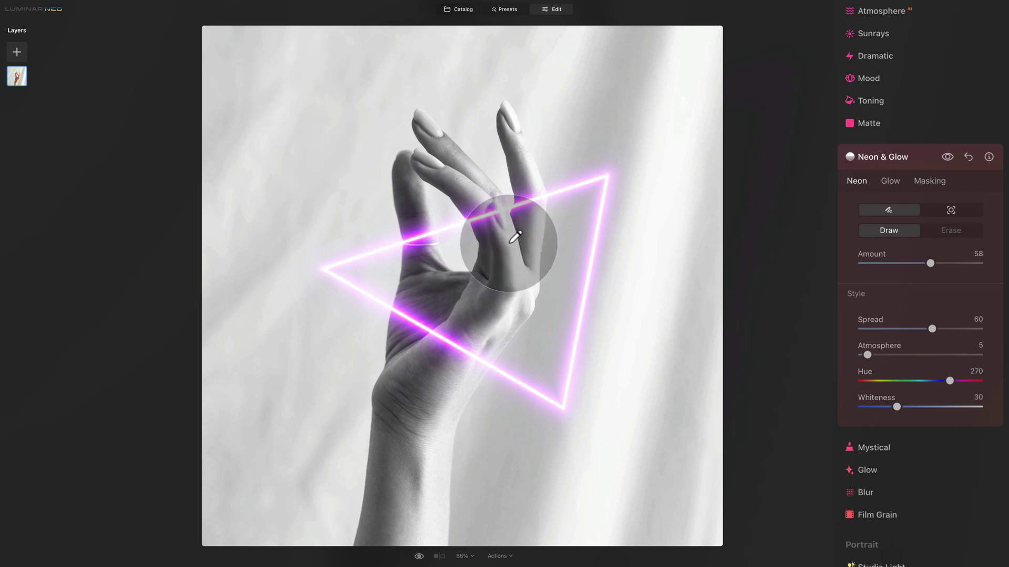
- Start a neon Masking Brush zoomed on the fingers, erasing at size 177 and softness 10
{"action": "left_click", "coordinate": [927, 181]}
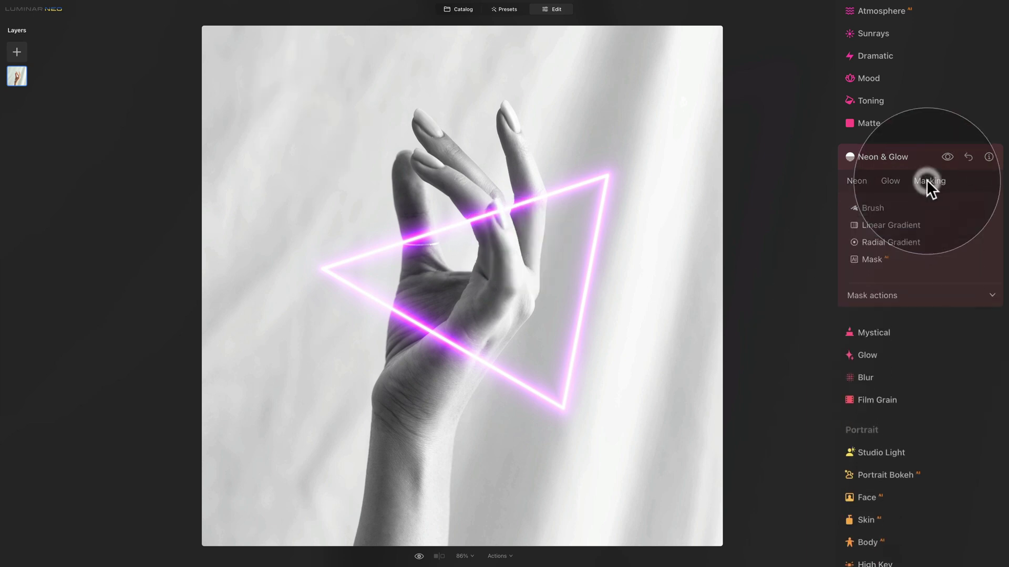
{"action": "left_click", "coordinate": [870, 208]}
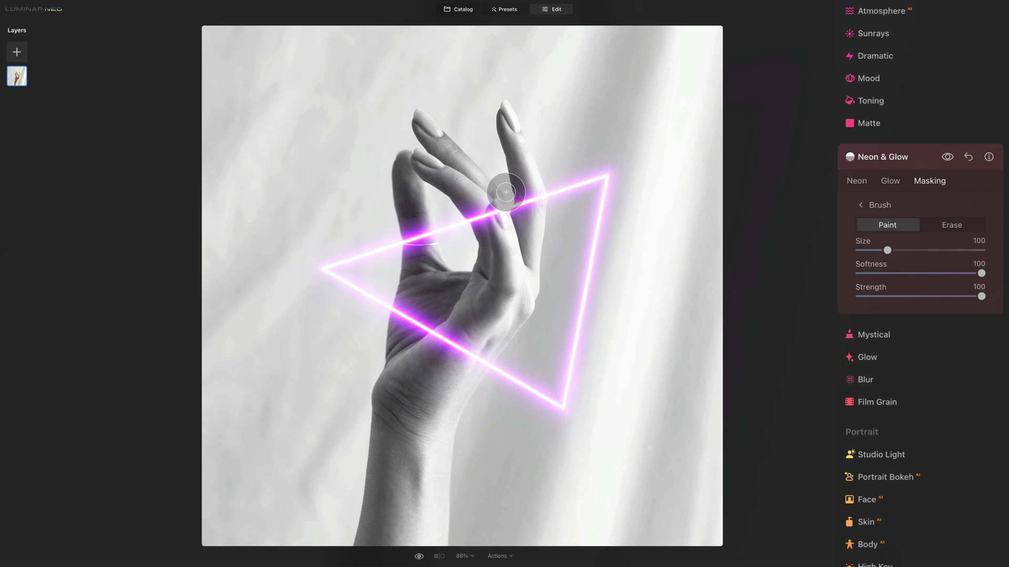
{"action": "key", "text": "super+plus"}
{"action": "left_click_drag", "start_coordinate": [577, 129], "coordinate": [599, 360]}
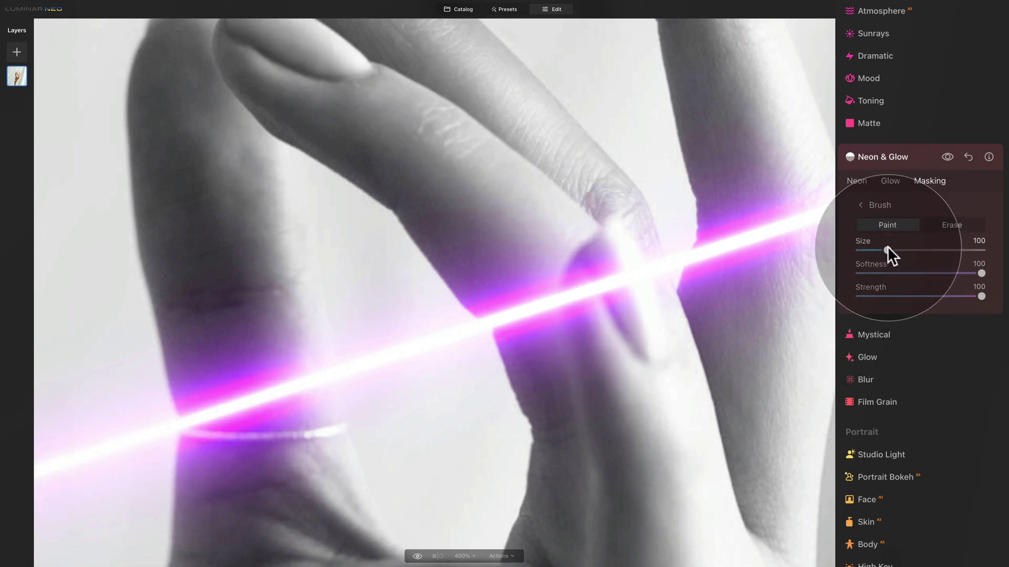
{"action": "mouse_move", "coordinate": [888, 248]}
{"action": "left_mouse_down"}
{"action": "mouse_move", "coordinate": [912, 250]}
{"action": "mouse_move", "coordinate": [878, 273]}
{"action": "left_mouse_up"}
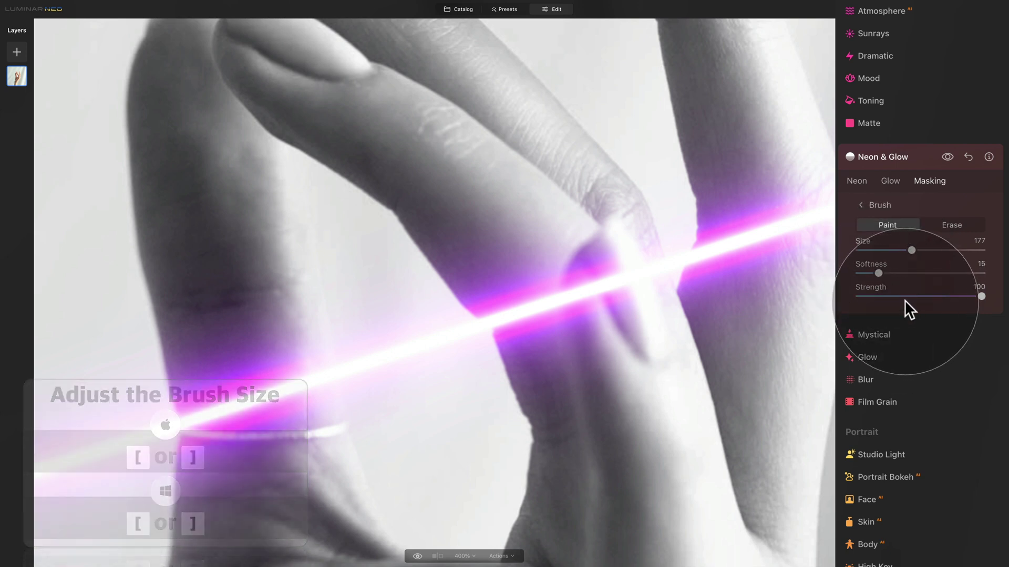
{"action": "left_click", "coordinate": [949, 226]}
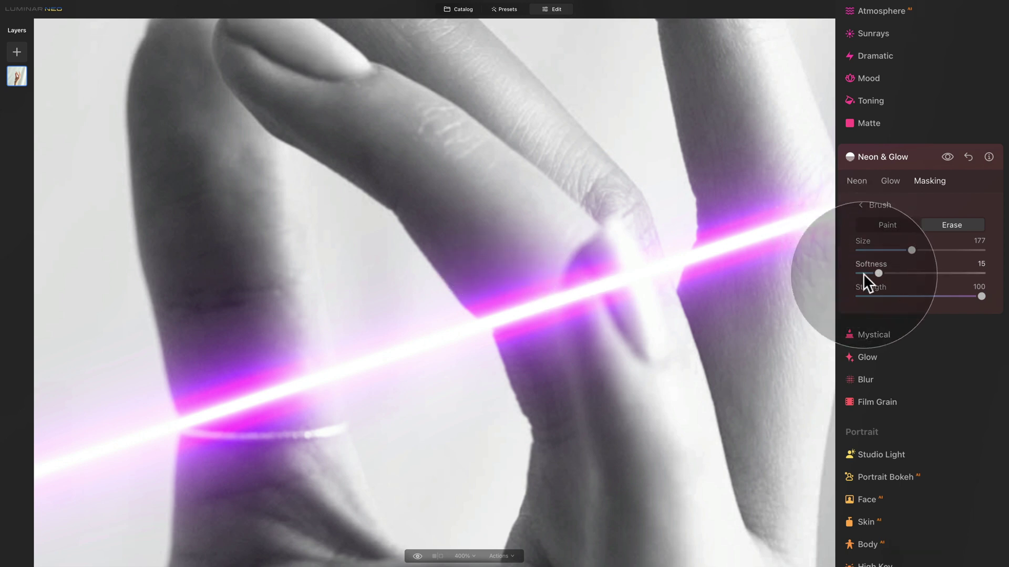
{"action": "left_click_drag", "start_coordinate": [878, 270], "coordinate": [872, 273]}
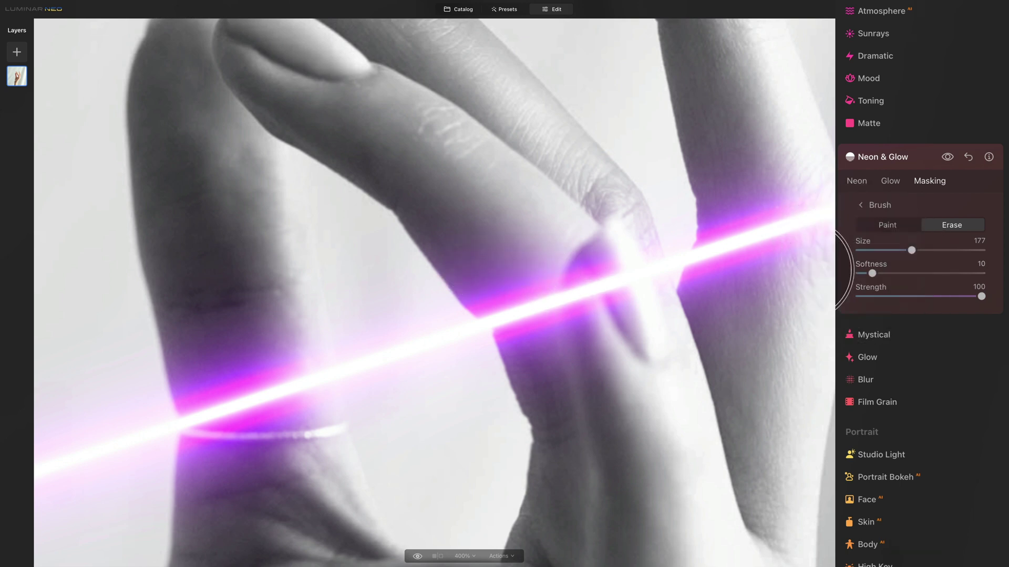
- Mask off the neon glow where it crosses the fingers and hand
{"action": "mouse_move", "coordinate": [486, 282]}
{"action": "left_mouse_down"}
{"action": "mouse_move", "coordinate": [500, 293]}
{"action": "mouse_move", "coordinate": [461, 214]}
{"action": "mouse_move", "coordinate": [529, 339]}
{"action": "mouse_move", "coordinate": [603, 418]}
{"action": "left_mouse_up"}
{"action": "mouse_move", "coordinate": [429, 202]}
{"action": "left_mouse_down"}
{"action": "mouse_move", "coordinate": [478, 270]}
{"action": "mouse_move", "coordinate": [433, 213]}
{"action": "left_mouse_up"}
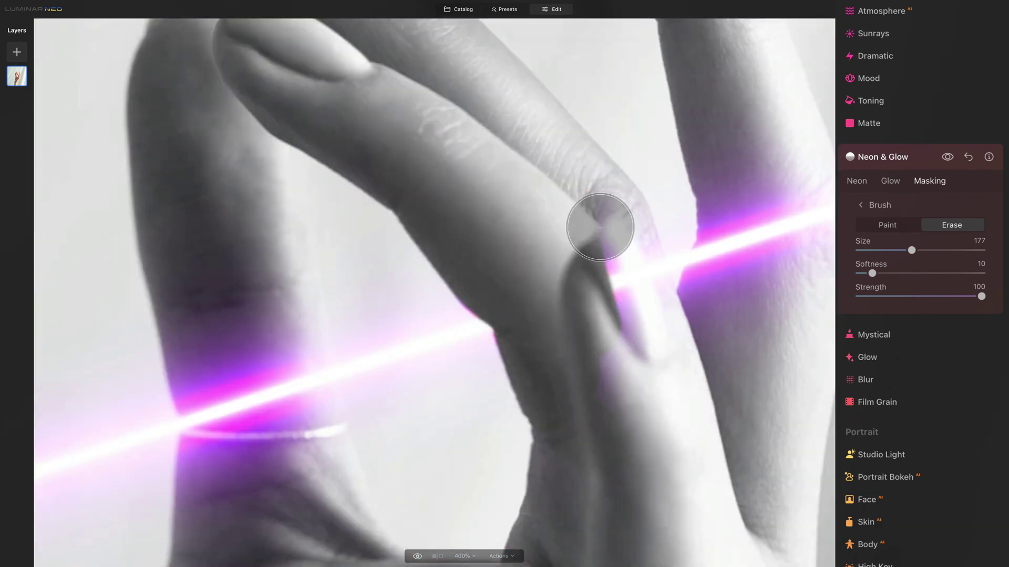
{"action": "mouse_move", "coordinate": [614, 212]}
{"action": "left_mouse_down"}
{"action": "mouse_move", "coordinate": [657, 328]}
{"action": "mouse_move", "coordinate": [656, 358]}
{"action": "mouse_move", "coordinate": [604, 340]}
{"action": "mouse_move", "coordinate": [595, 359]}
{"action": "mouse_move", "coordinate": [636, 239]}
{"action": "mouse_move", "coordinate": [618, 467]}
{"action": "left_mouse_up"}
{"action": "mouse_move", "coordinate": [604, 305]}
{"action": "left_mouse_down"}
{"action": "mouse_move", "coordinate": [613, 254]}
{"action": "mouse_move", "coordinate": [705, 264]}
{"action": "mouse_move", "coordinate": [611, 285]}
{"action": "mouse_move", "coordinate": [466, 225]}
{"action": "mouse_move", "coordinate": [491, 297]}
{"action": "left_mouse_up"}
{"action": "mouse_move", "coordinate": [321, 373]}
{"action": "left_mouse_down"}
{"action": "mouse_move", "coordinate": [316, 349]}
{"action": "mouse_move", "coordinate": [347, 221]}
{"action": "mouse_move", "coordinate": [389, 363]}
{"action": "left_mouse_up"}
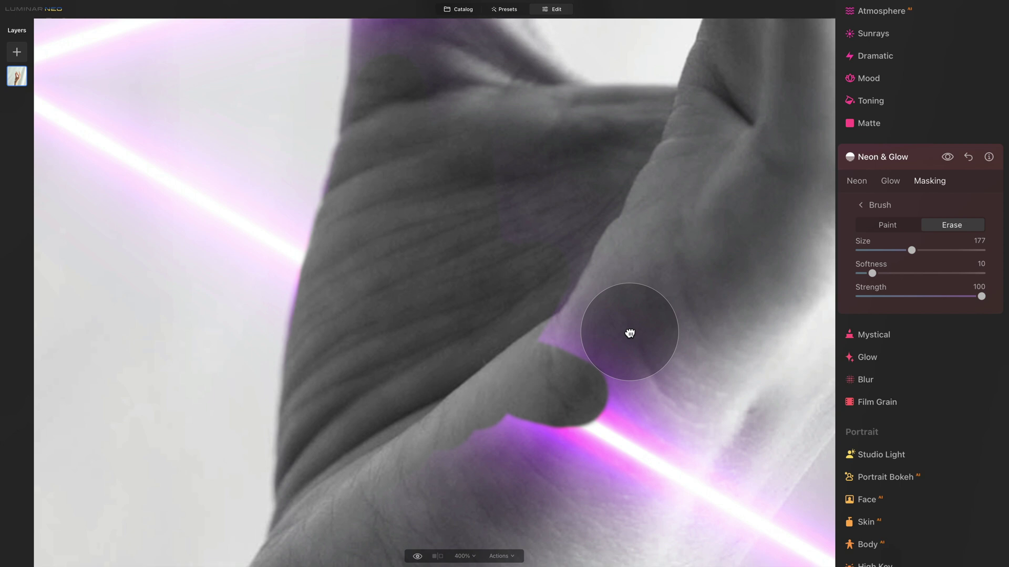
{"action": "key", "text": "x"}
{"action": "mouse_move", "coordinate": [387, 223]}
{"action": "left_mouse_down"}
{"action": "mouse_move", "coordinate": [446, 360]}
{"action": "mouse_move", "coordinate": [604, 421]}
{"action": "left_mouse_up"}
- Erase the glow across the palm with a size 252, softness 40 brush
{"action": "left_click_drag", "start_coordinate": [911, 250], "coordinate": [934, 250]}
{"action": "left_click_drag", "start_coordinate": [871, 274], "coordinate": [908, 273]}
{"action": "left_click", "coordinate": [952, 225]}
{"action": "mouse_move", "coordinate": [648, 428]}
{"action": "left_mouse_down"}
{"action": "mouse_move", "coordinate": [592, 456]}
{"action": "mouse_move", "coordinate": [471, 200]}
{"action": "left_mouse_up"}
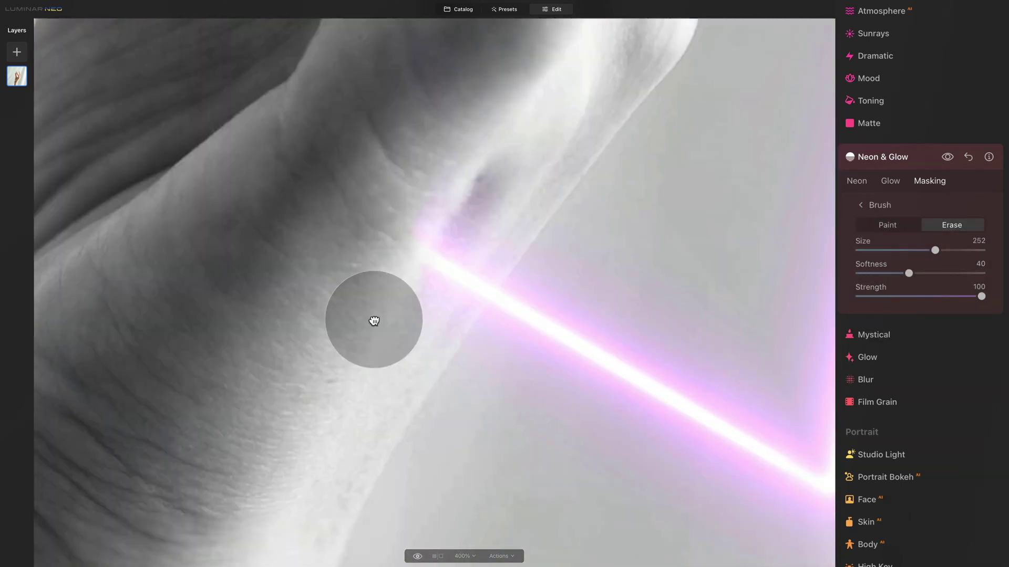
{"action": "scroll", "coordinate": [518, 160], "scroll_direction": "down", "scroll_amount": 5}
{"action": "scroll", "coordinate": [368, 349], "scroll_direction": "down", "scroll_amount": 5}
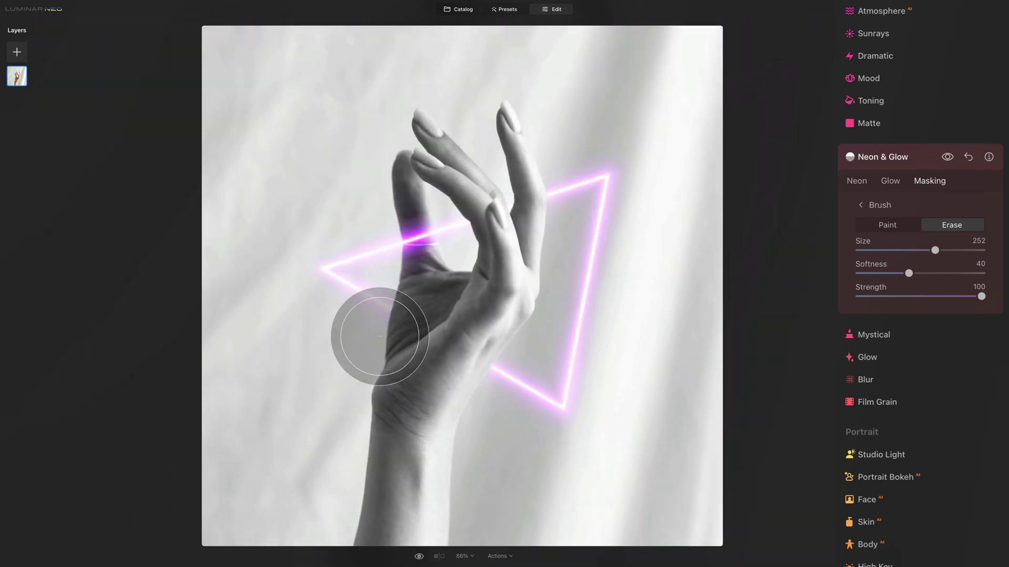
{"action": "left_click", "coordinate": [896, 225]}
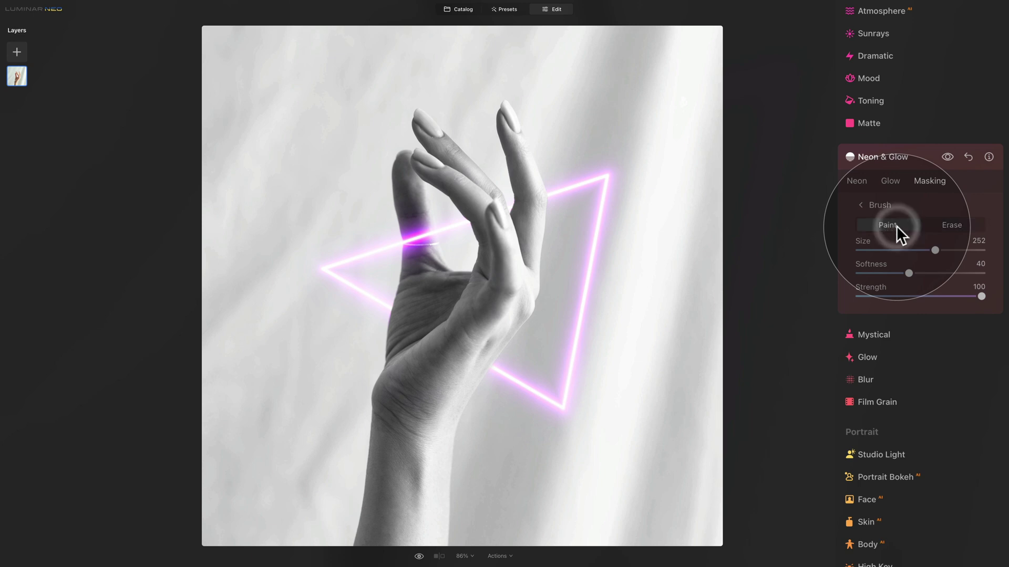